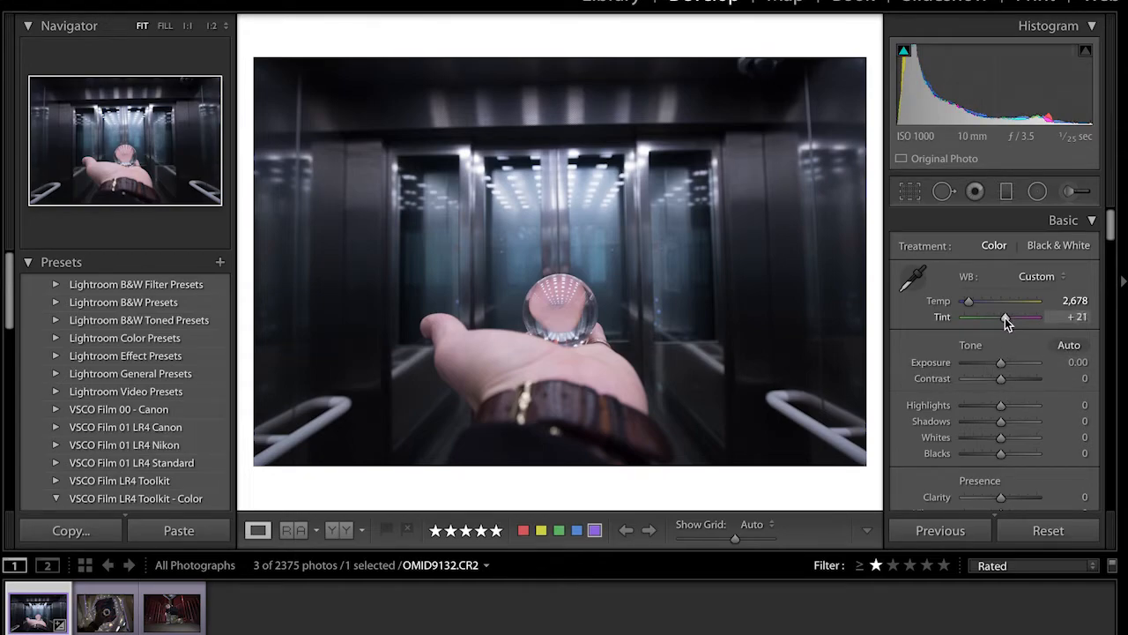
Set the photo's tint to +26, contrast to +31 and highlights to +12
{"action": "left_click_drag", "start_coordinate": [1005, 317], "coordinate": [1007, 317]}
{"action": "scroll", "coordinate": [996, 406], "scroll_direction": "down", "scroll_amount": 1}
{"action": "left_click_drag", "start_coordinate": [1001, 375], "coordinate": [1012, 373]}
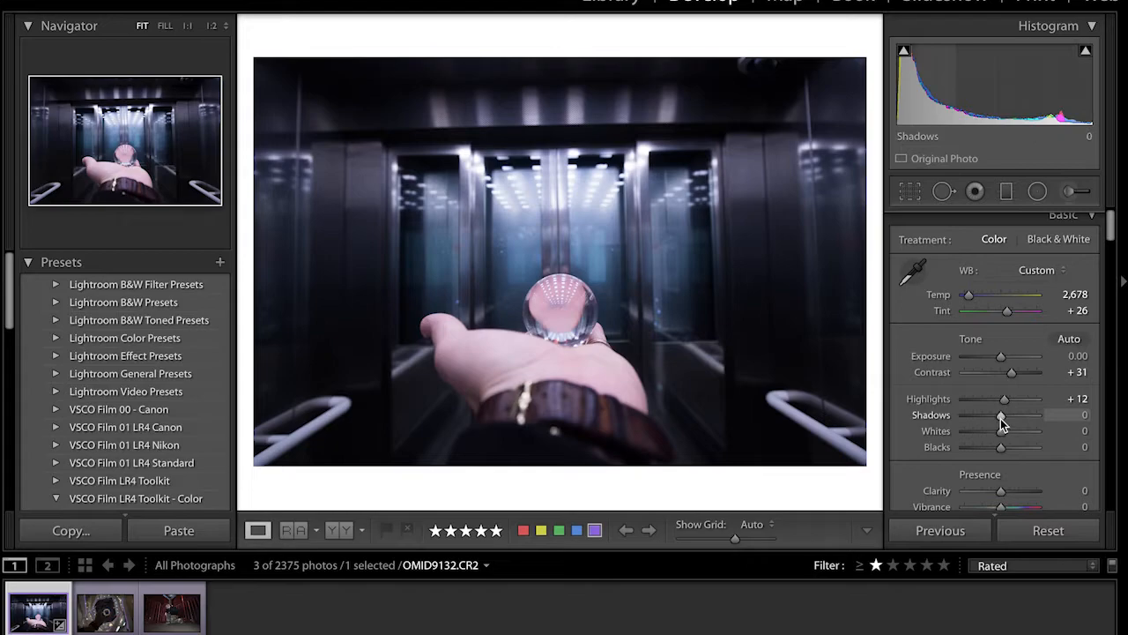
Set the photo's shadows to -89, whites to +5 and blacks to -19
{"action": "left_click_drag", "start_coordinate": [1002, 415], "coordinate": [966, 415]}
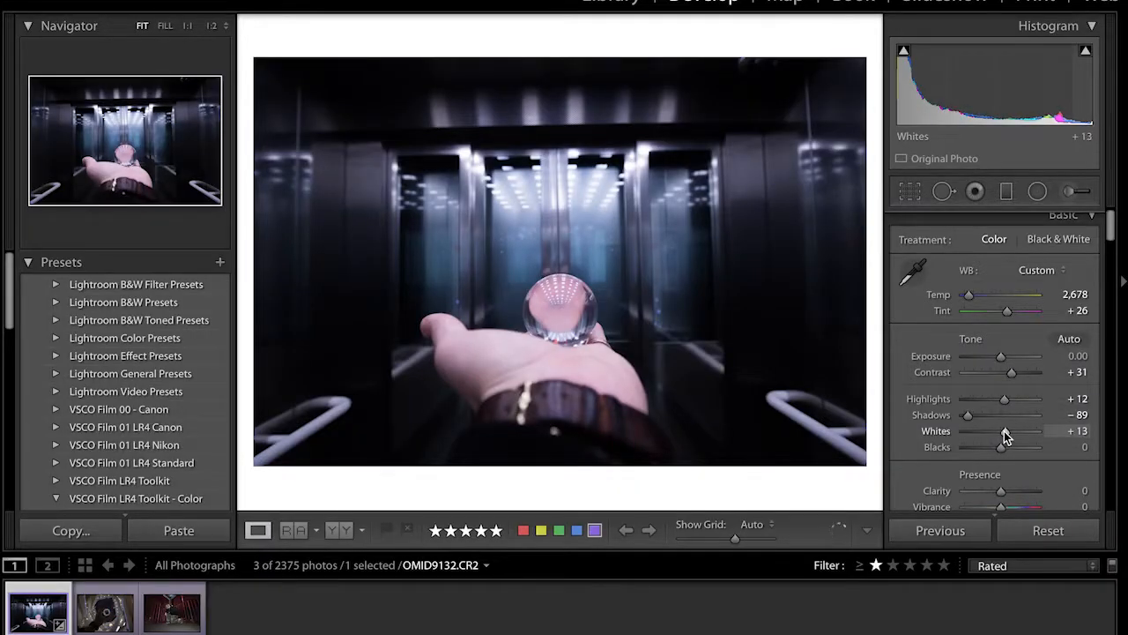
{"action": "left_click_drag", "start_coordinate": [1002, 430], "coordinate": [1000, 433]}
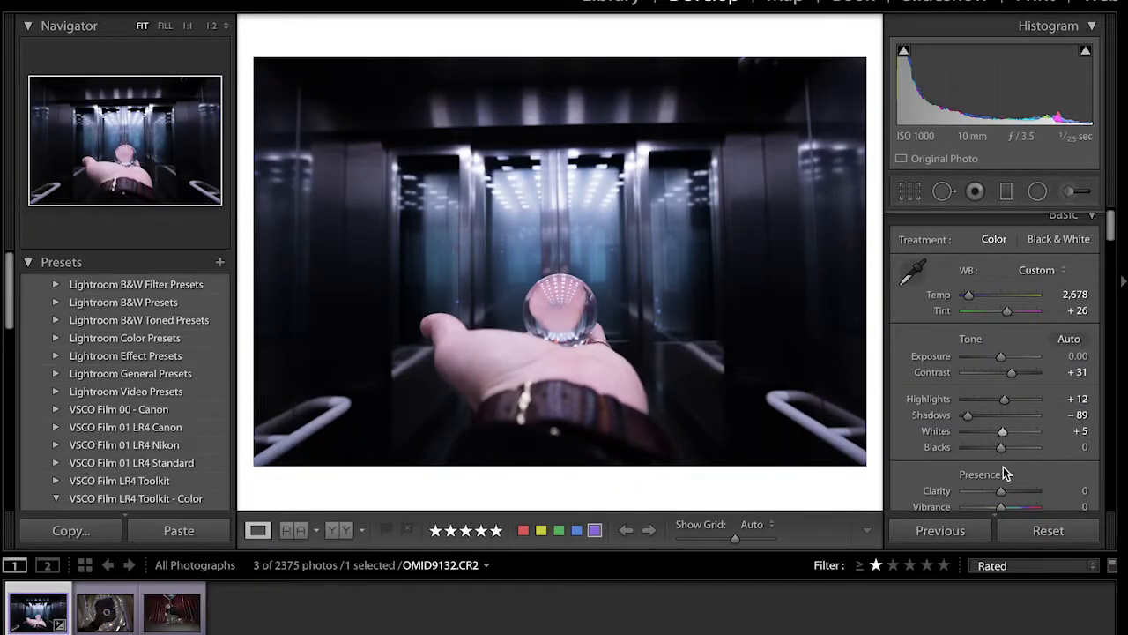
{"action": "left_click_drag", "start_coordinate": [1002, 452], "coordinate": [991, 452]}
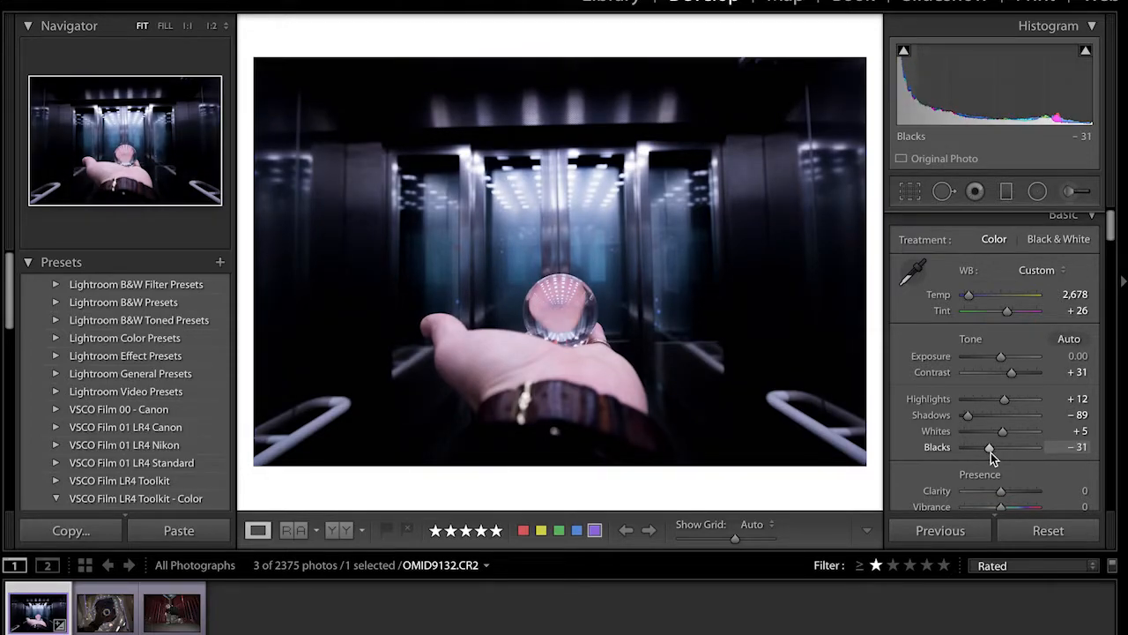
{"action": "left_click_drag", "start_coordinate": [990, 450], "coordinate": [1006, 429]}
Set the photo's clarity to +16 and vibrance to +27
{"action": "scroll", "coordinate": [994, 451], "scroll_direction": "down", "scroll_amount": 2}
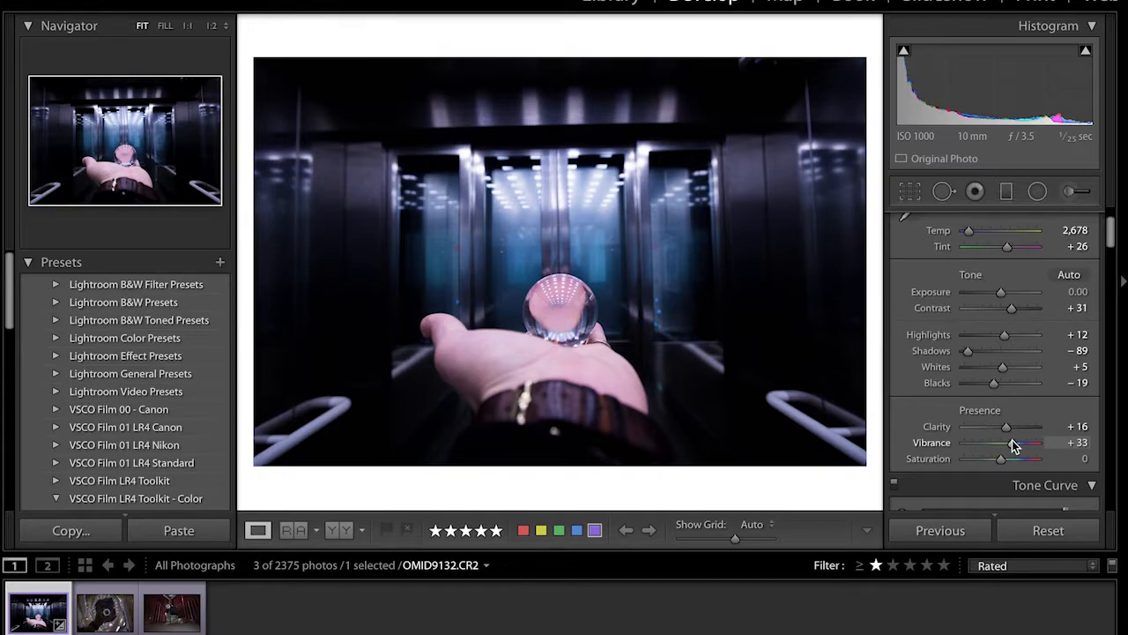
{"action": "left_click_drag", "start_coordinate": [1012, 444], "coordinate": [1009, 444]}
On the RGB tone curve, shift the black point slightly inward and lift the upper part slightly at about 73.7 / 74.9 %
{"action": "scroll", "coordinate": [1009, 442], "scroll_direction": "down", "scroll_amount": 2}
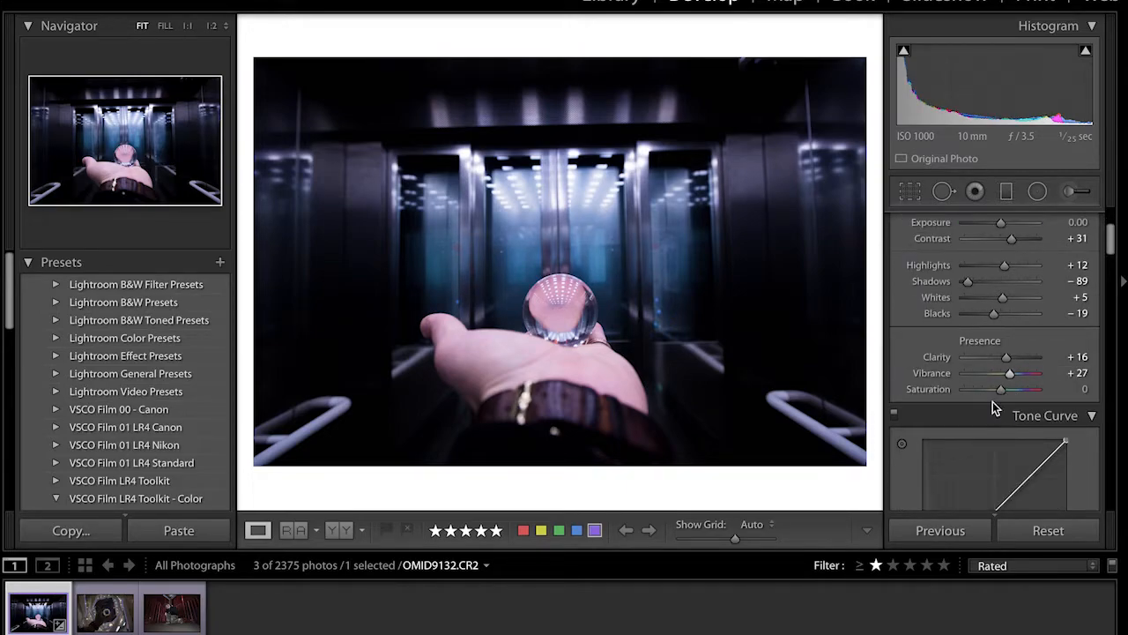
{"action": "scroll", "coordinate": [992, 407], "scroll_direction": "down", "scroll_amount": 4}
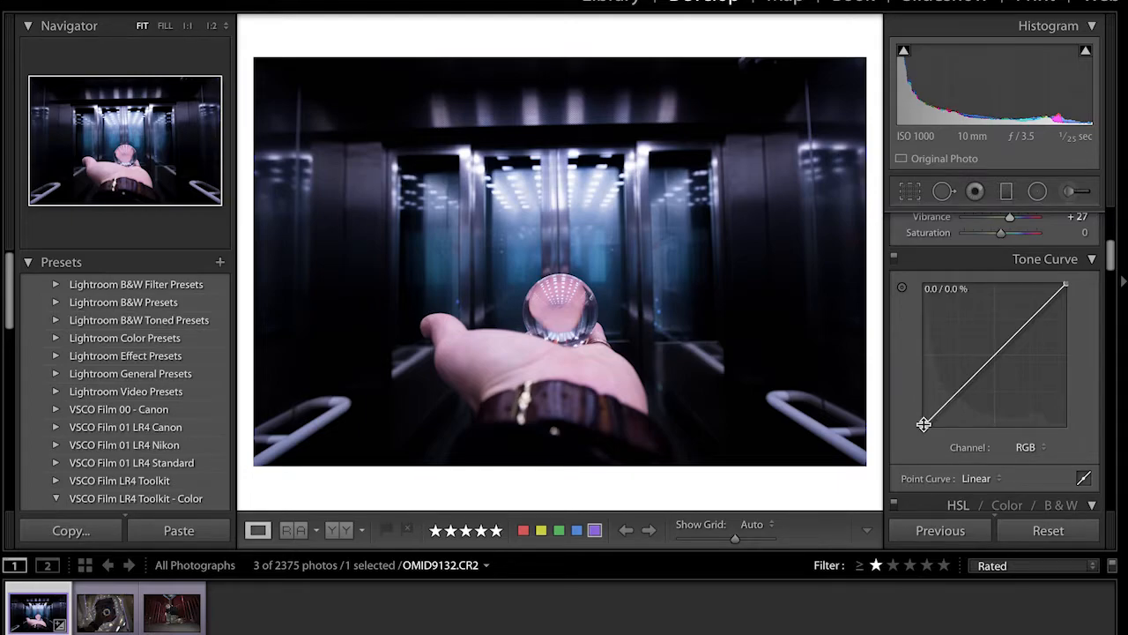
{"action": "left_click_drag", "start_coordinate": [923, 423], "coordinate": [926, 433]}
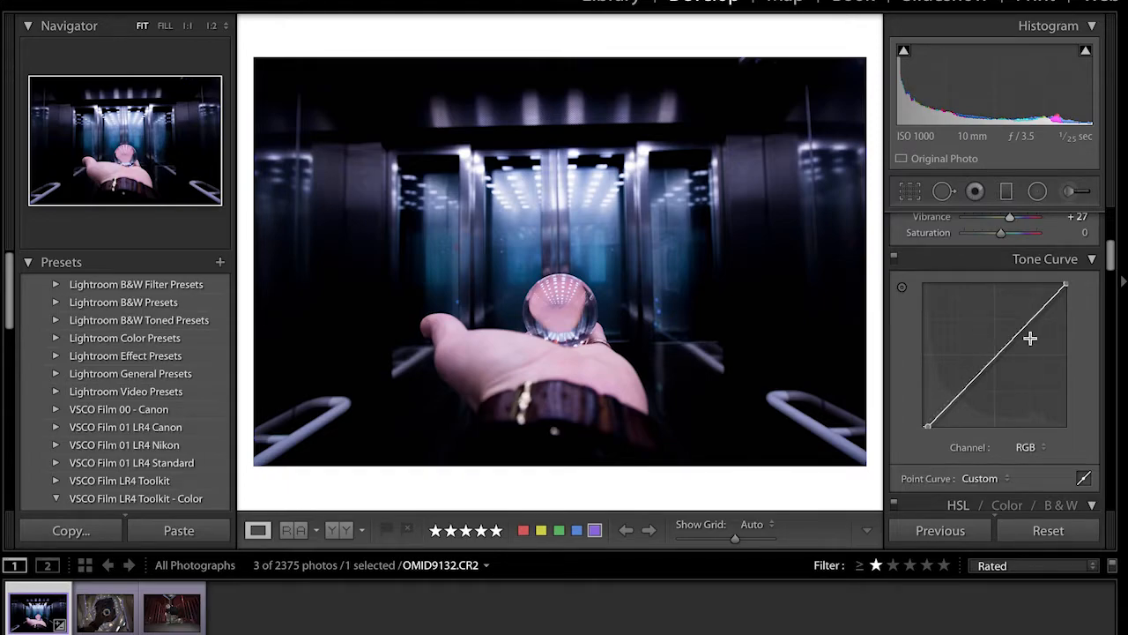
{"action": "left_click_drag", "start_coordinate": [1035, 315], "coordinate": [1028, 318]}
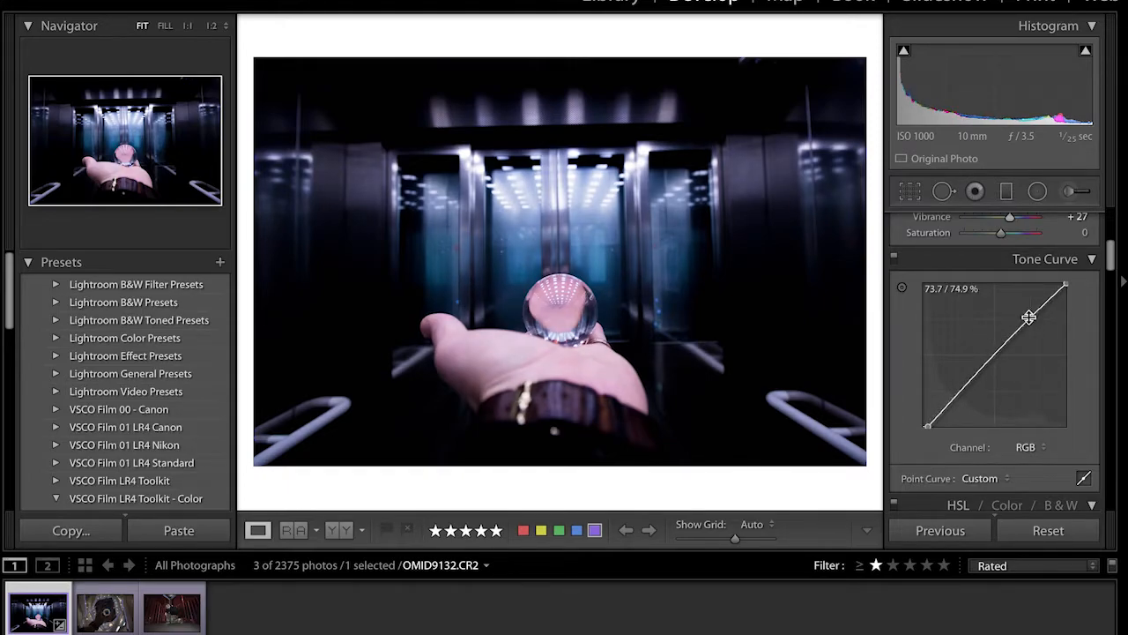
{"action": "scroll", "coordinate": [961, 392], "scroll_direction": "down", "scroll_amount": 5}
{"action": "left_click_drag", "start_coordinate": [1009, 393], "coordinate": [892, 379]}
{"action": "left_click_drag", "start_coordinate": [1007, 361], "coordinate": [1117, 335]}
{"action": "key", "text": "ctrl+z"}
{"action": "key", "text": "ctrl+z"}
{"action": "key", "text": "ctrl+z"}
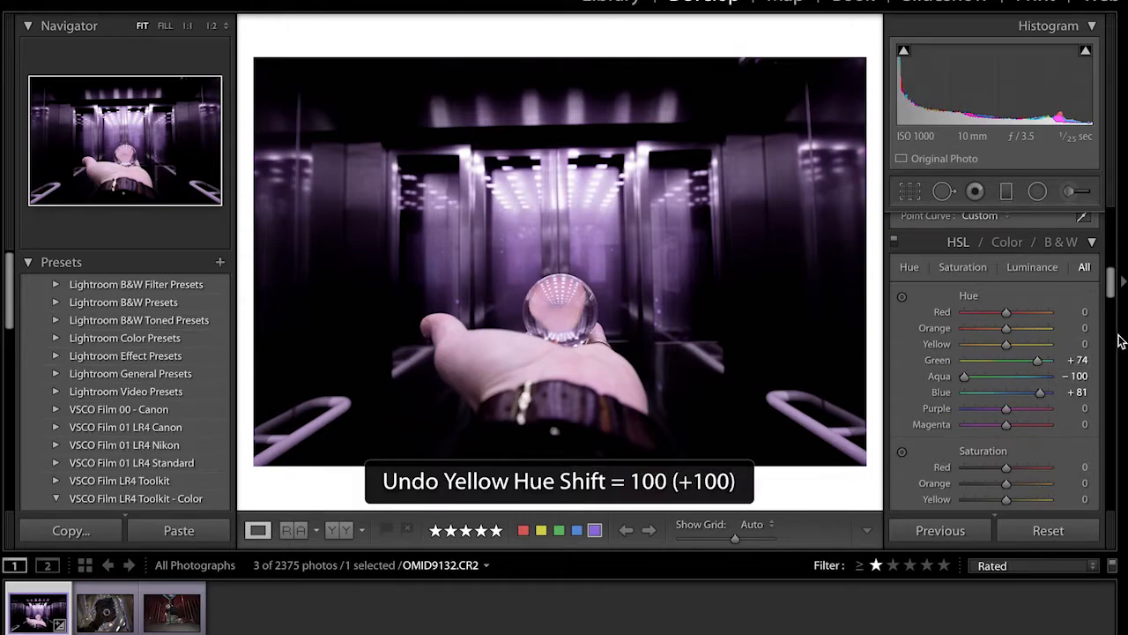
{"action": "key", "text": "ctrl+z"}
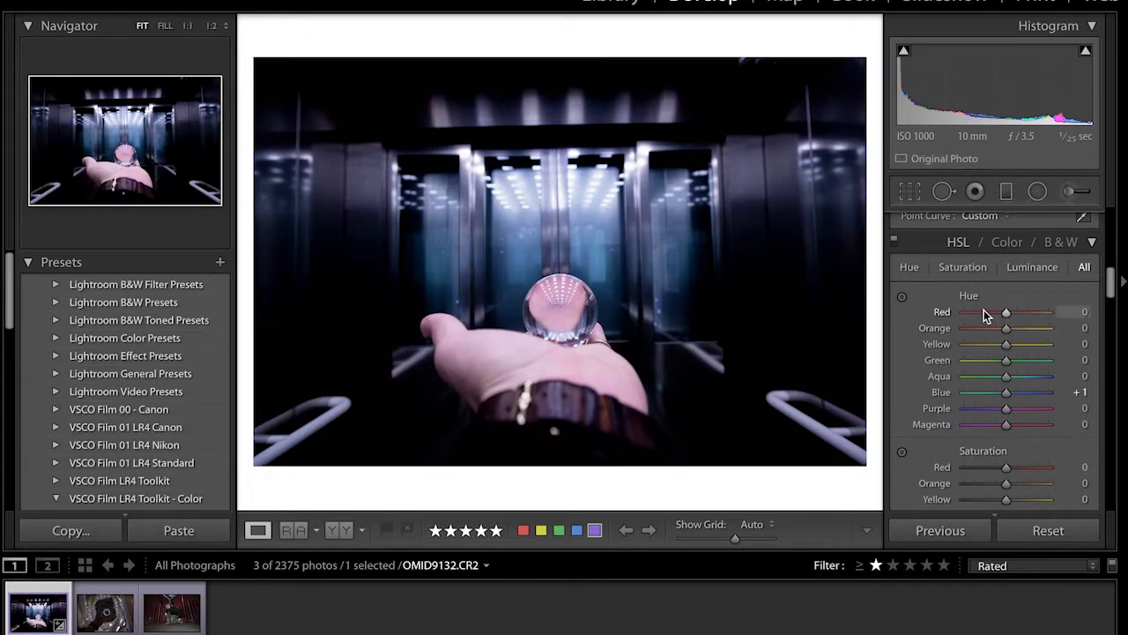
Set the HSL saturation of blue to +18 and magenta to +24, undoing the trial change to purple
{"action": "scroll", "coordinate": [983, 310], "scroll_direction": "down", "scroll_amount": 5}
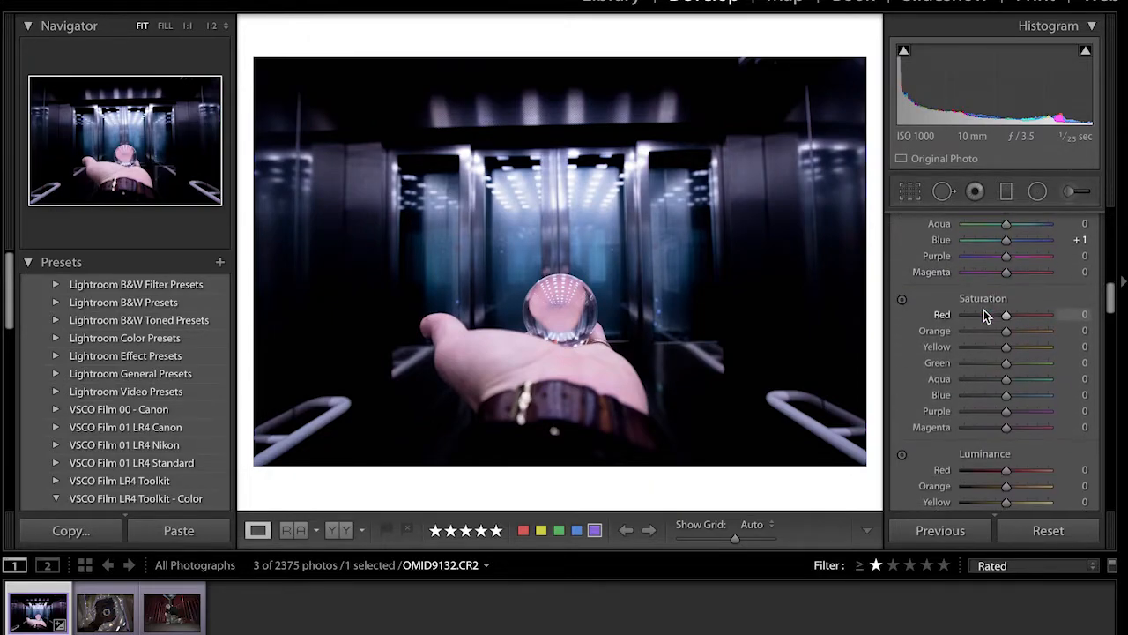
{"action": "scroll", "coordinate": [984, 306], "scroll_direction": "down", "scroll_amount": 1}
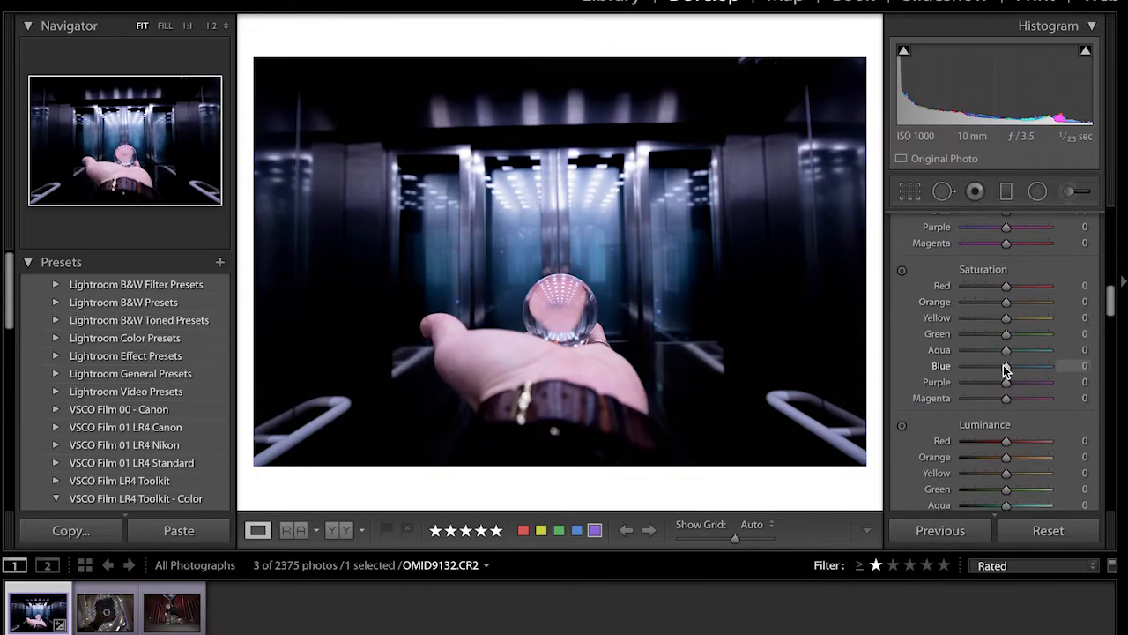
{"action": "left_click_drag", "start_coordinate": [1007, 367], "coordinate": [1014, 369]}
{"action": "mouse_move", "coordinate": [1004, 399]}
{"action": "left_mouse_down"}
{"action": "mouse_move", "coordinate": [956, 389]}
{"action": "mouse_move", "coordinate": [1048, 397]}
{"action": "mouse_move", "coordinate": [1037, 405]}
{"action": "mouse_move", "coordinate": [1070, 390]}
{"action": "mouse_move", "coordinate": [999, 386]}
{"action": "mouse_move", "coordinate": [1010, 385]}
{"action": "left_mouse_up"}
{"action": "key", "text": "ctrl+z"}
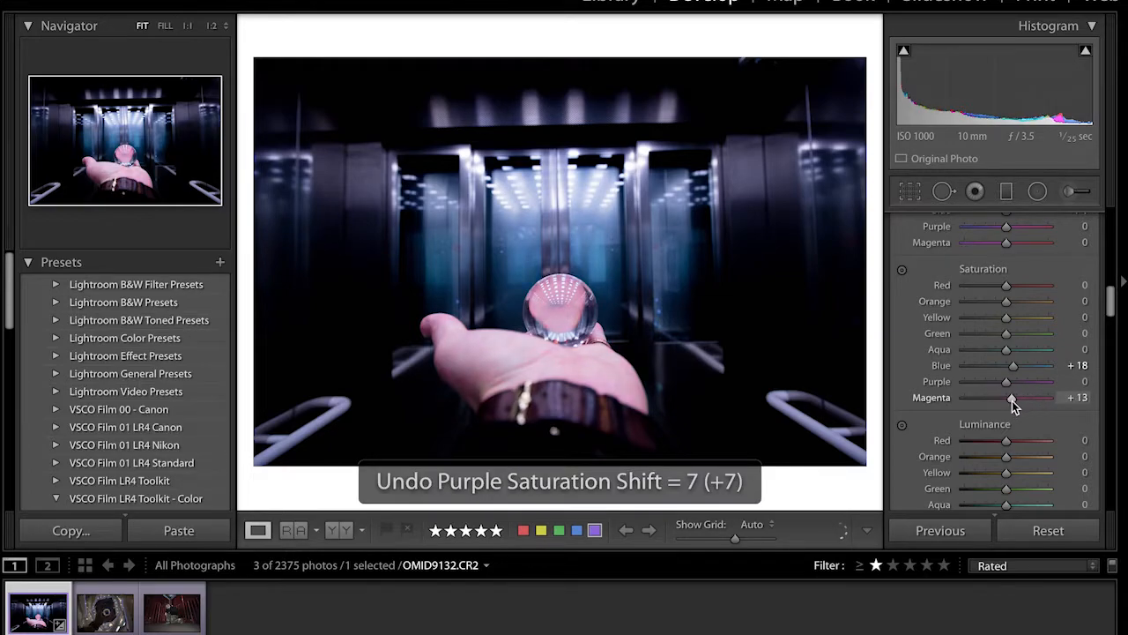
{"action": "left_click_drag", "start_coordinate": [1011, 400], "coordinate": [1014, 400]}
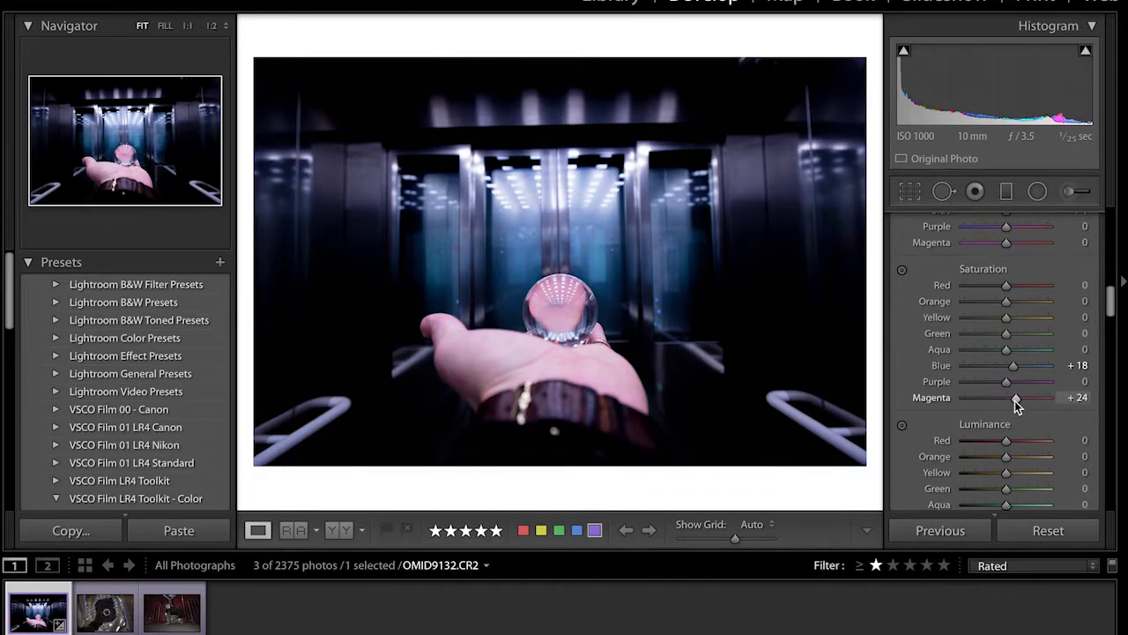
Set the HSL luminance of blue to +27 and magenta to +20
{"action": "scroll", "coordinate": [1015, 400], "scroll_direction": "down", "scroll_amount": 1}
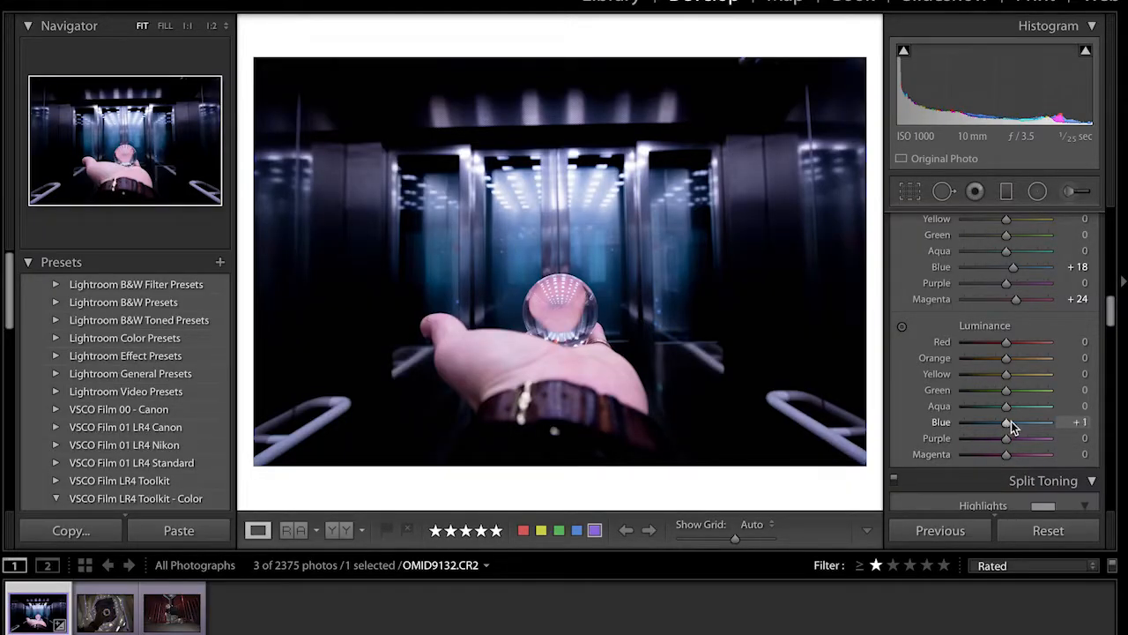
{"action": "left_click_drag", "start_coordinate": [1011, 421], "coordinate": [1017, 421]}
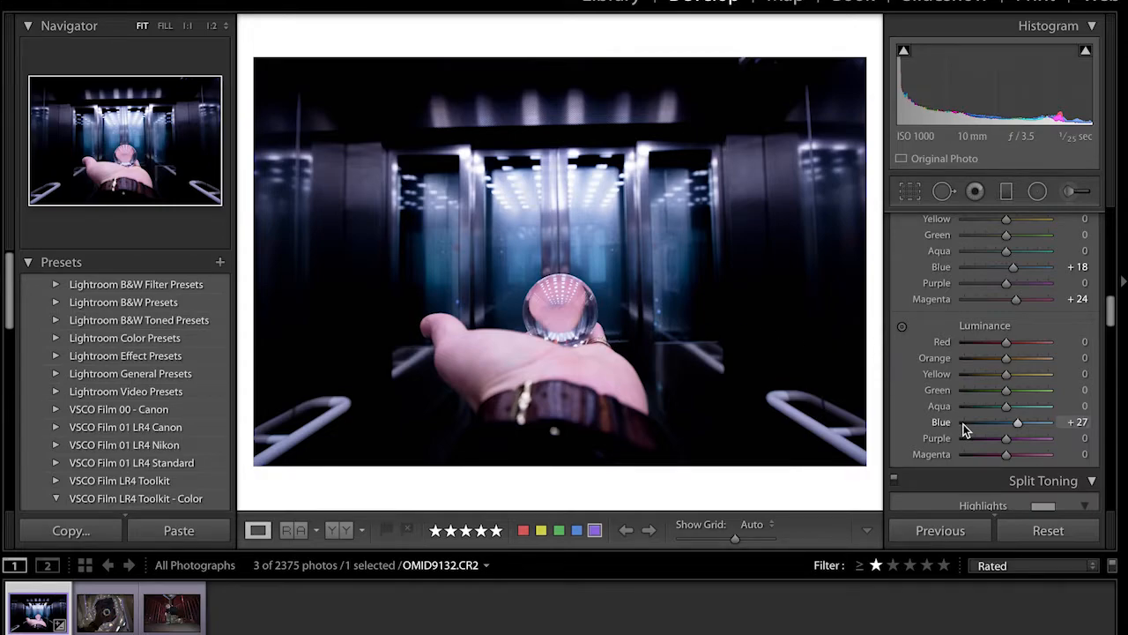
{"action": "left_click_drag", "start_coordinate": [1008, 457], "coordinate": [1016, 456]}
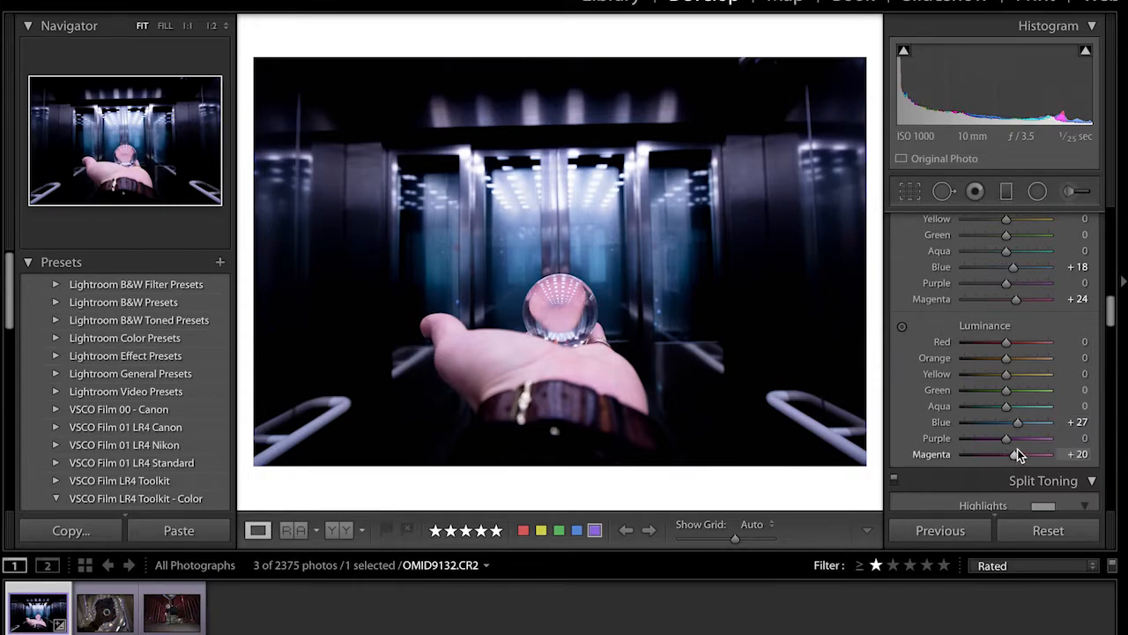
Increase the sharpening amount to 37
{"action": "scroll", "coordinate": [1010, 429], "scroll_direction": "down", "scroll_amount": 6}
{"action": "scroll", "coordinate": [1009, 429], "scroll_direction": "down", "scroll_amount": 3}
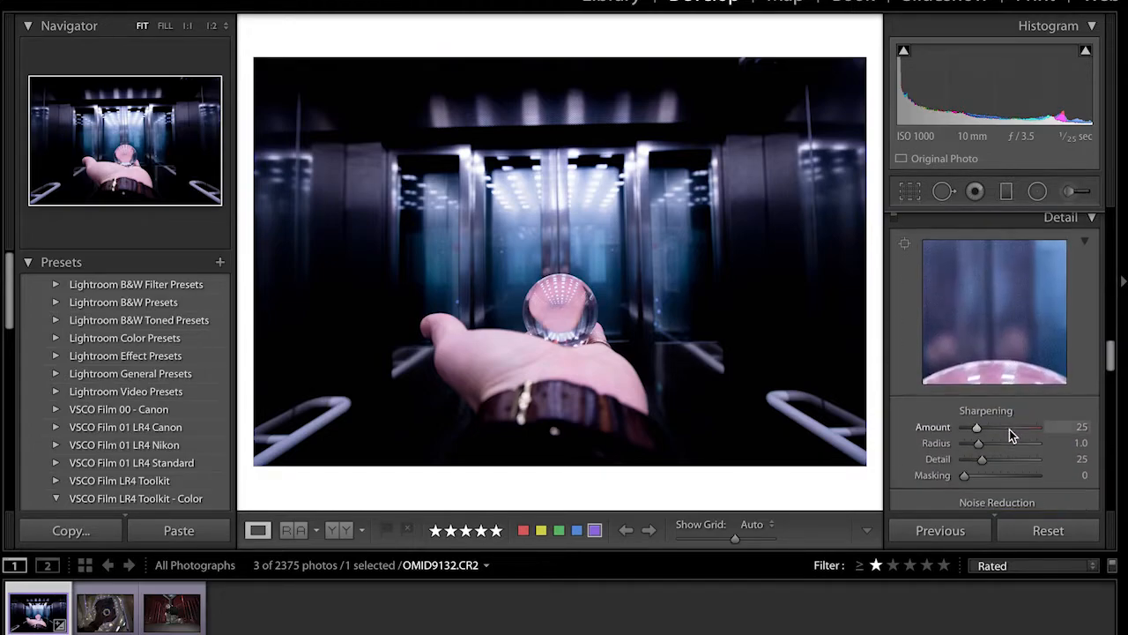
{"action": "left_click_drag", "start_coordinate": [977, 415], "coordinate": [982, 418]}
Enable the lens profile corrections, toggling them off and on to compare their effect on the photo
{"action": "scroll", "coordinate": [982, 418], "scroll_direction": "down", "scroll_amount": 2}
{"action": "scroll", "coordinate": [982, 417], "scroll_direction": "down", "scroll_amount": 4}
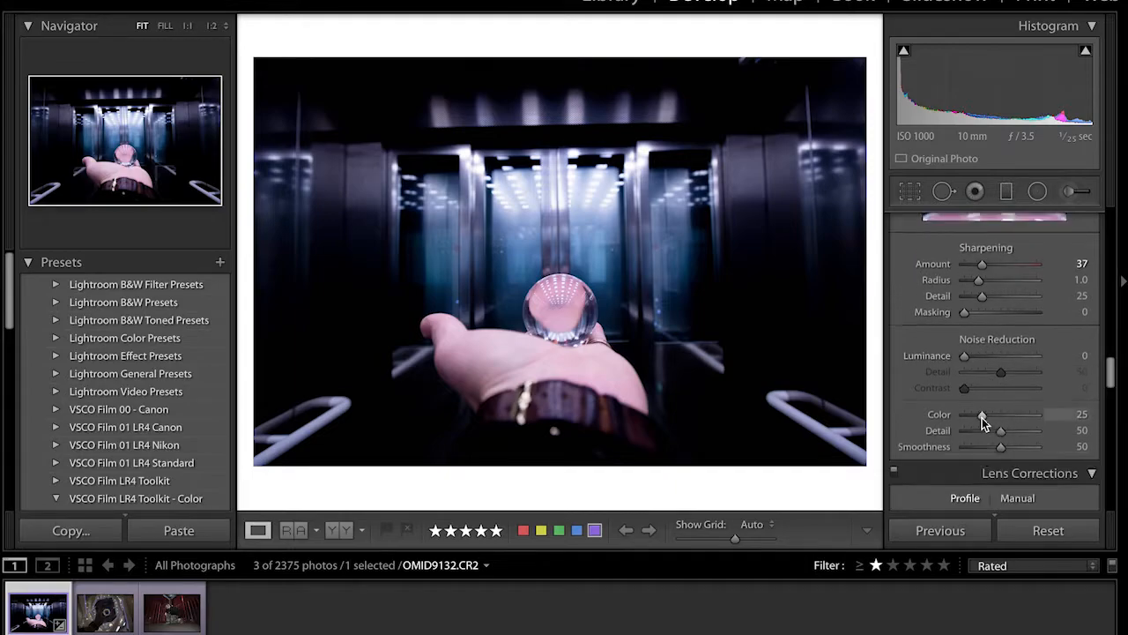
{"action": "scroll", "coordinate": [982, 418], "scroll_direction": "down", "scroll_amount": 1}
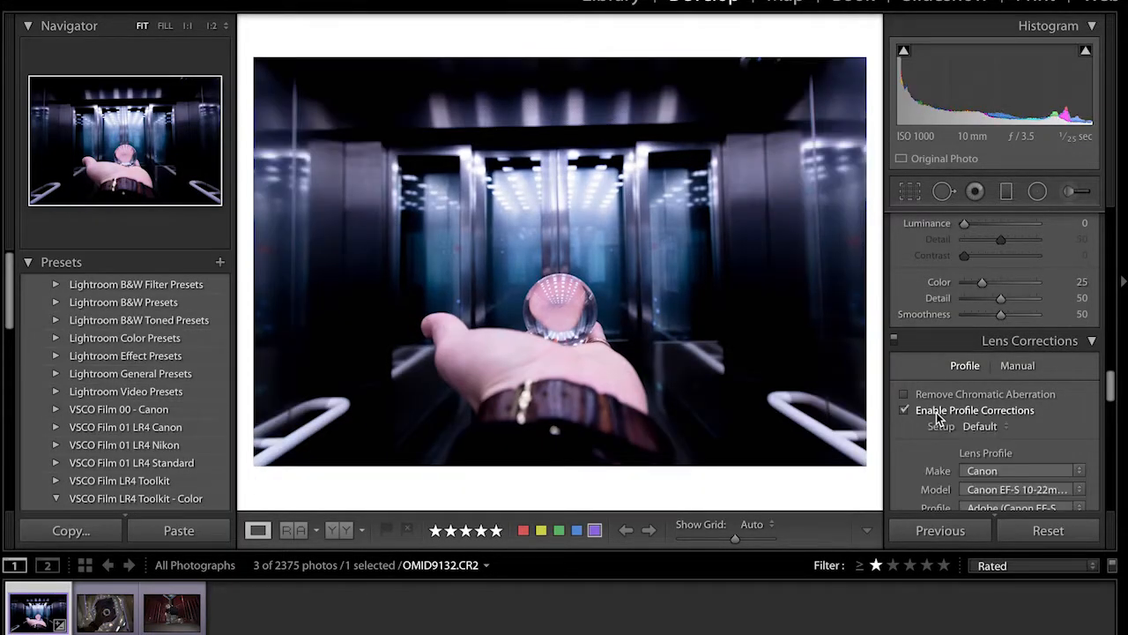
{"action": "left_click", "coordinate": [939, 421]}
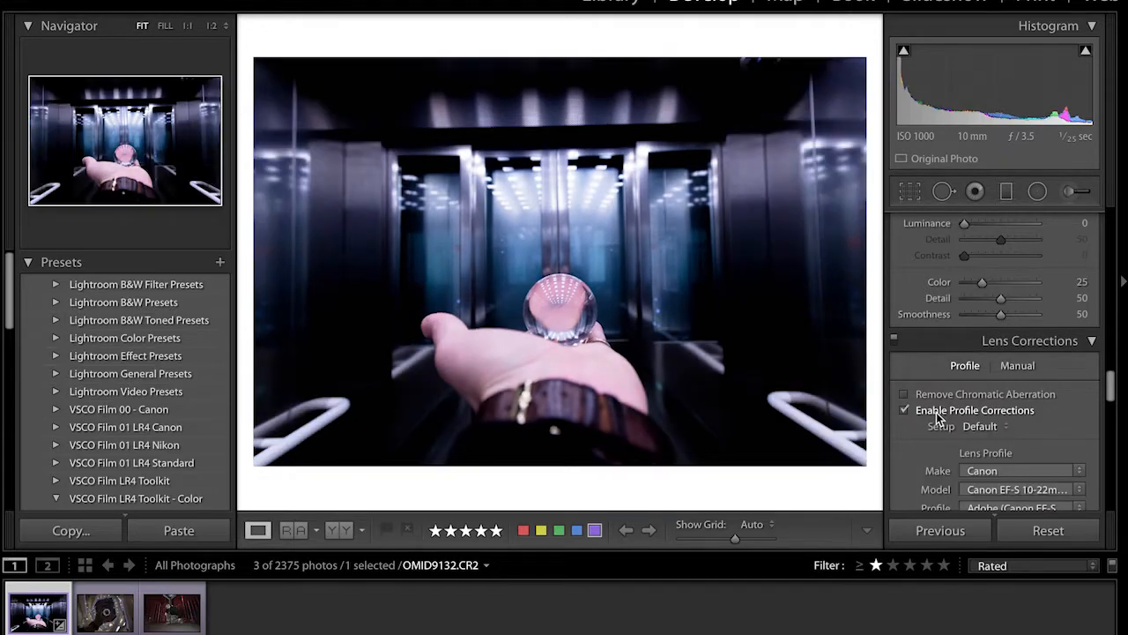
{"action": "left_click", "coordinate": [938, 420]}
Raise the blue primary saturation slightly in the camera calibration
{"action": "scroll", "coordinate": [950, 421], "scroll_direction": "down", "scroll_amount": 2}
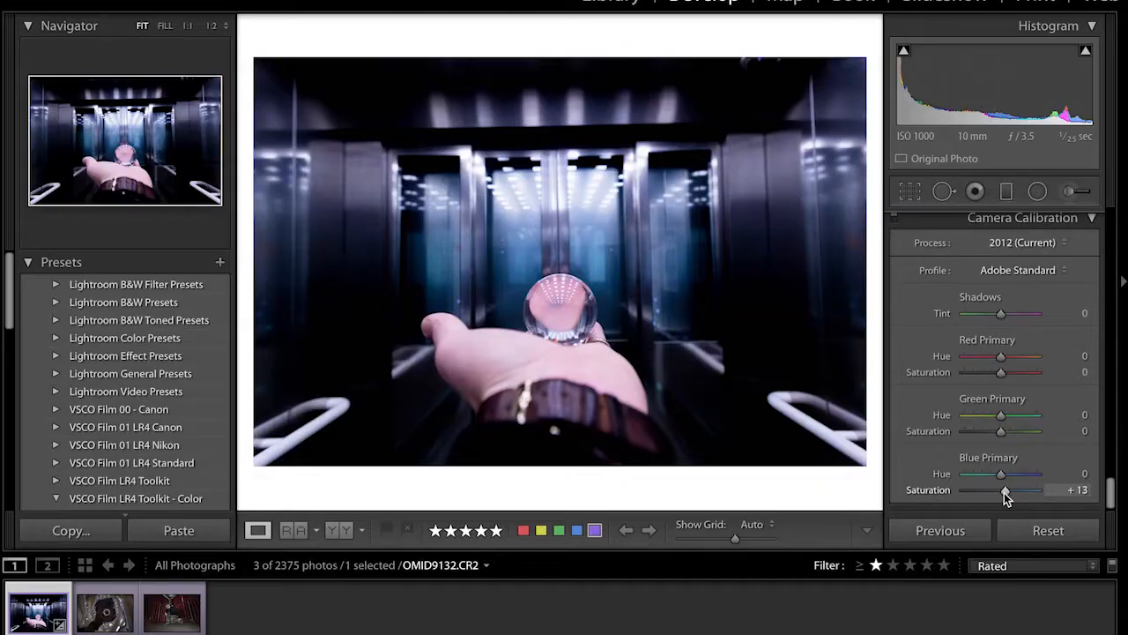
{"action": "left_click_drag", "start_coordinate": [1004, 493], "coordinate": [1006, 492]}
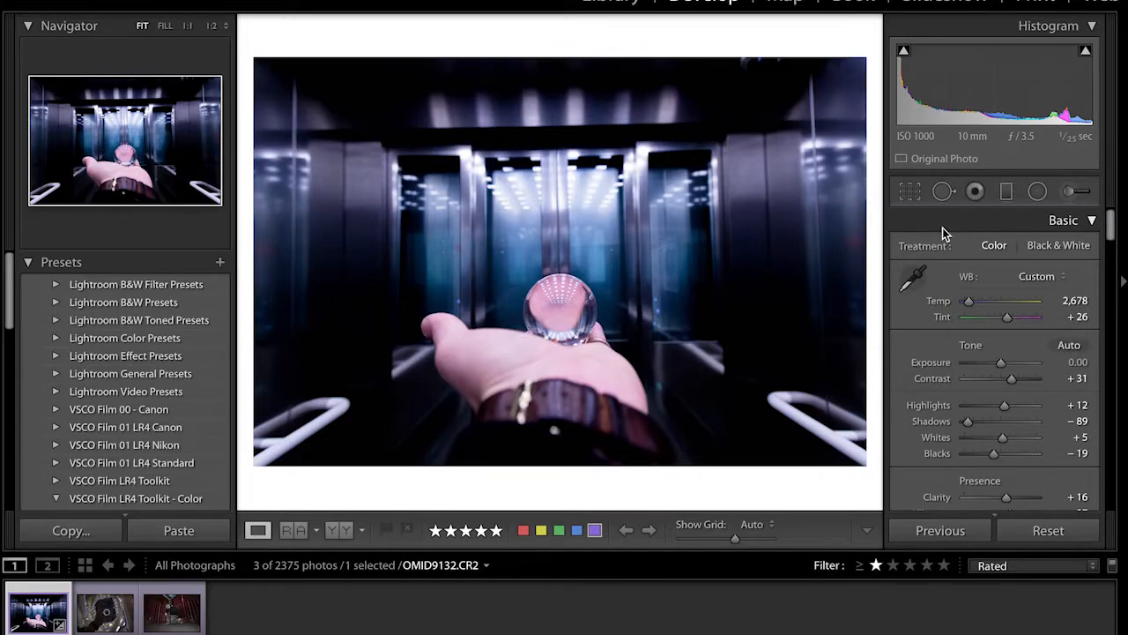
Compare the edited photo with the original, first by toggling the before view and also side by side
{"action": "key", "text": "backslash"}
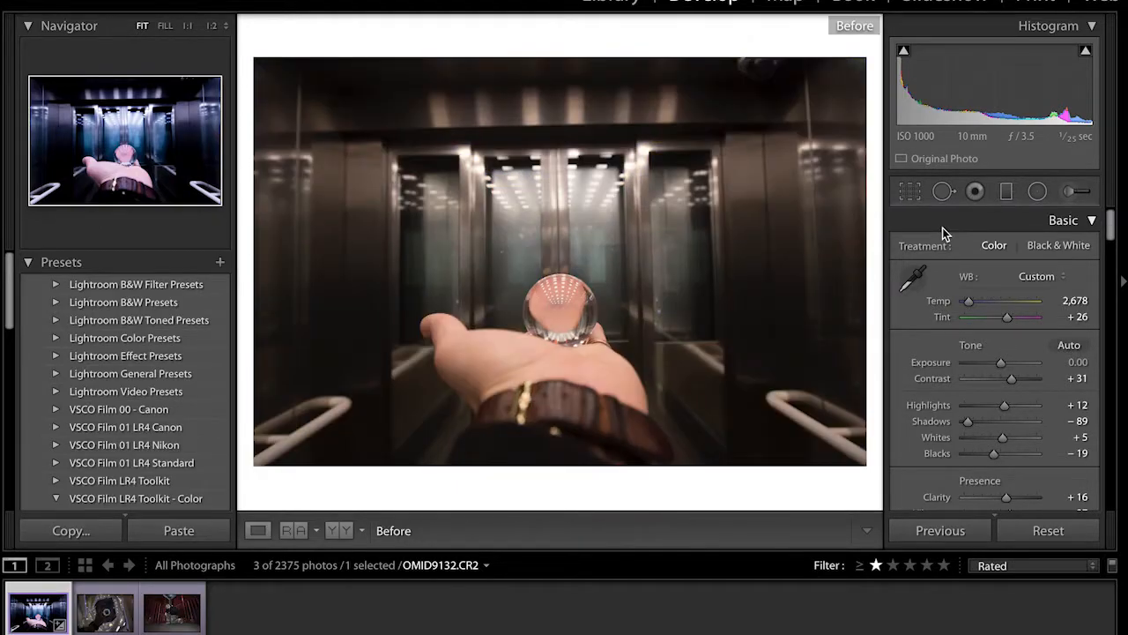
{"action": "key", "text": "backslash"}
{"action": "key", "text": "backslash"}
{"action": "key", "text": "backslash"}
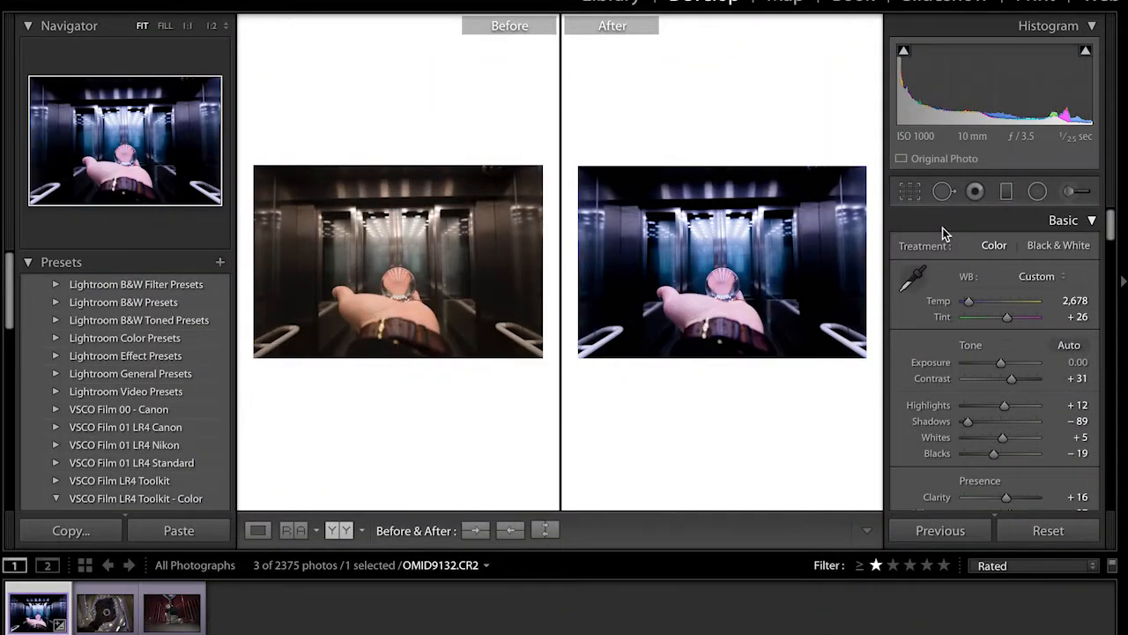
{"action": "key", "text": "y"}
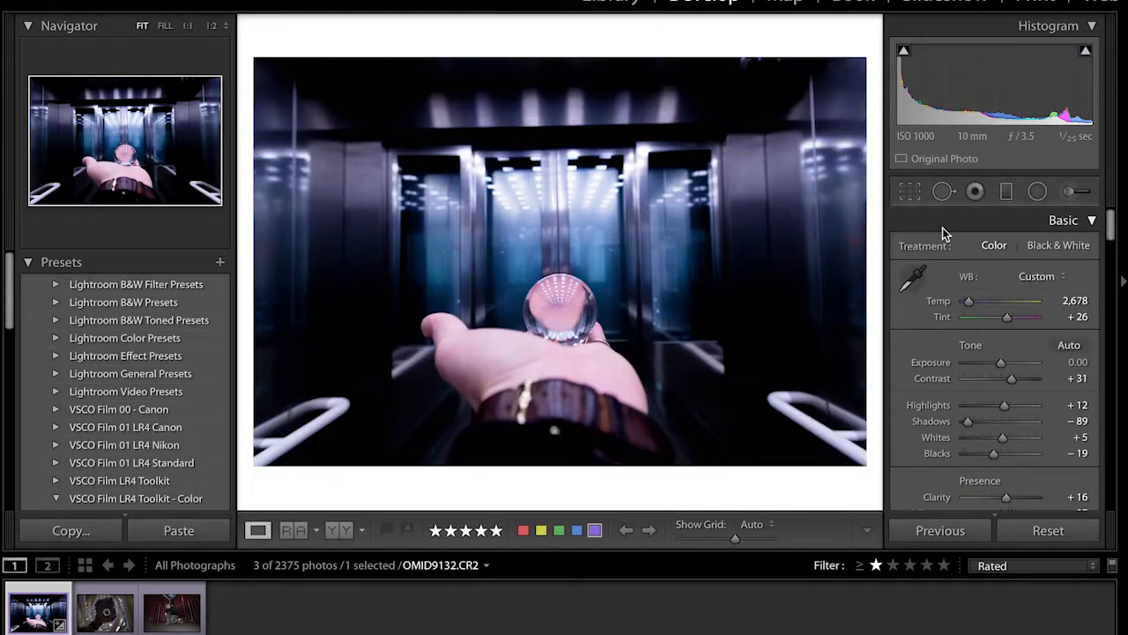
{"action": "key", "text": "y"}
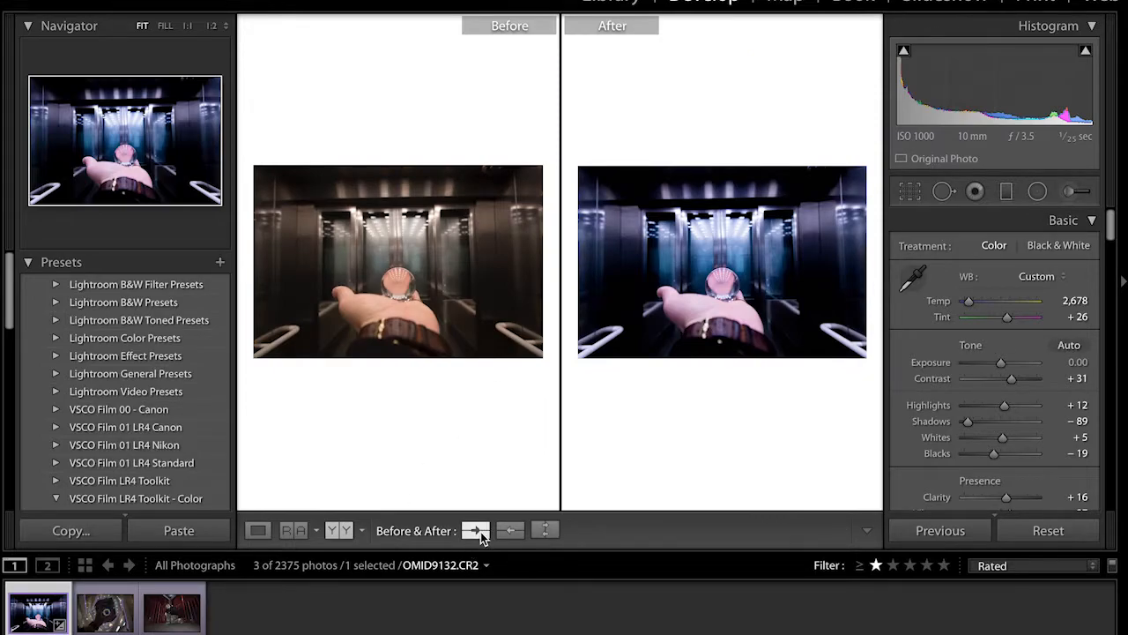
{"action": "key", "text": "y"}
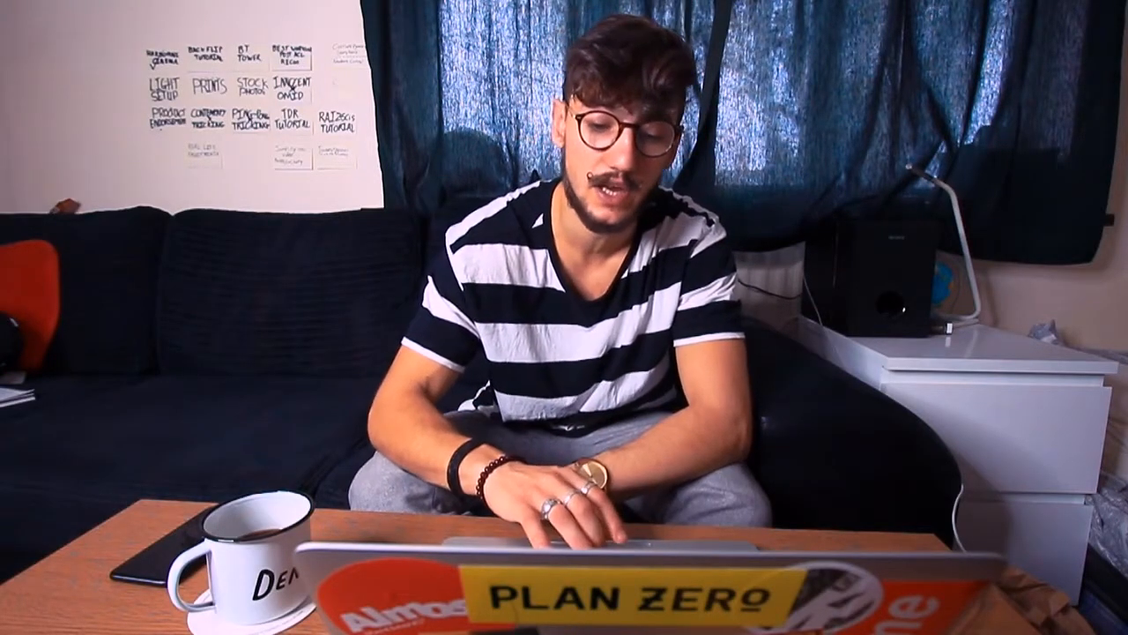